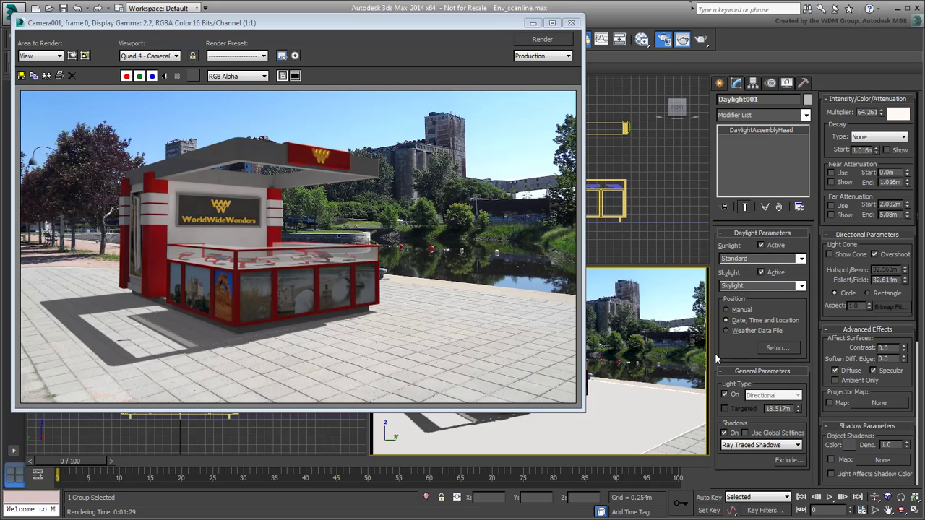
# Close the rendered frame and open the Env_mr.max scene without saving changes to the current one
pyautogui.click(571, 23)
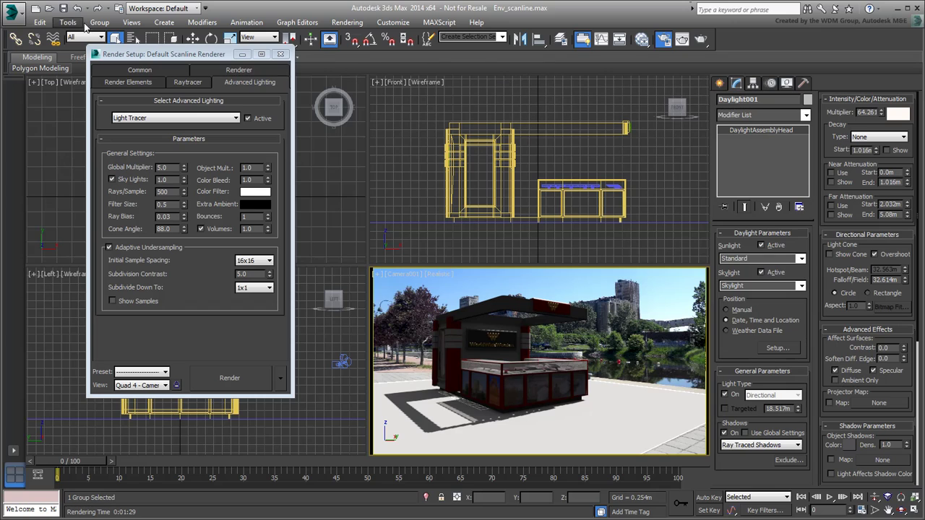
pyautogui.click(13, 13)
pyautogui.click(36, 99)
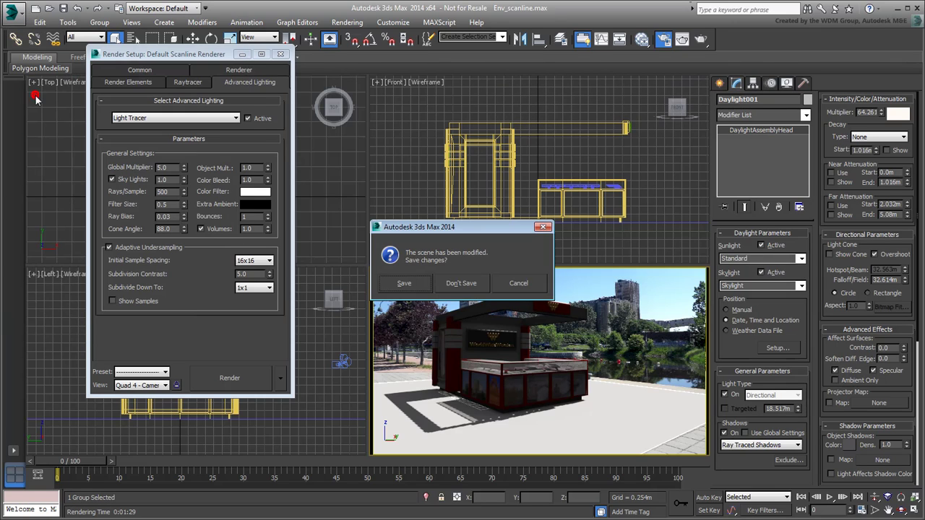
pyautogui.click(469, 285)
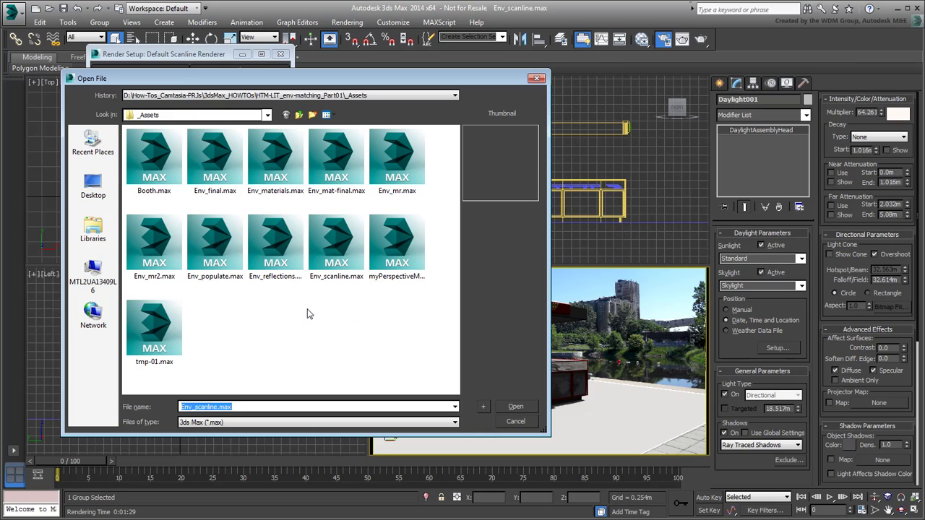
pyautogui.click(407, 175)
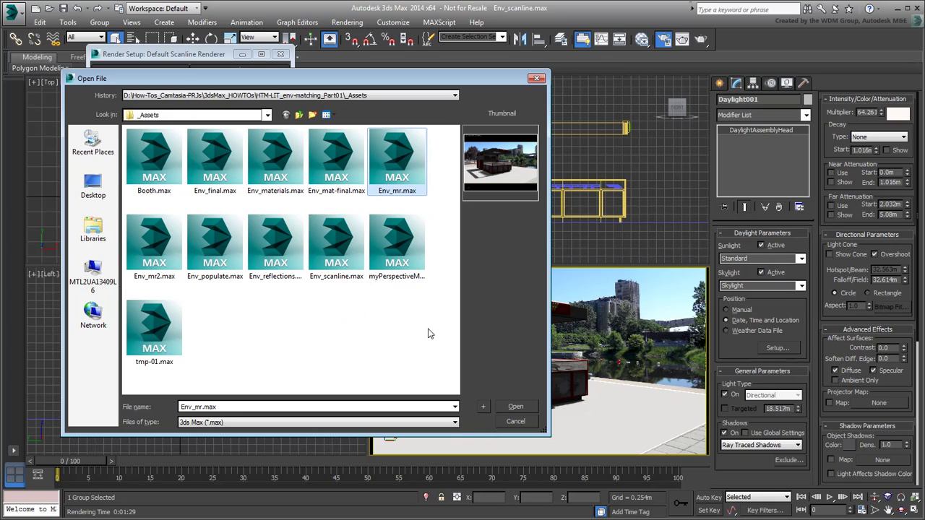
pyautogui.click(515, 406)
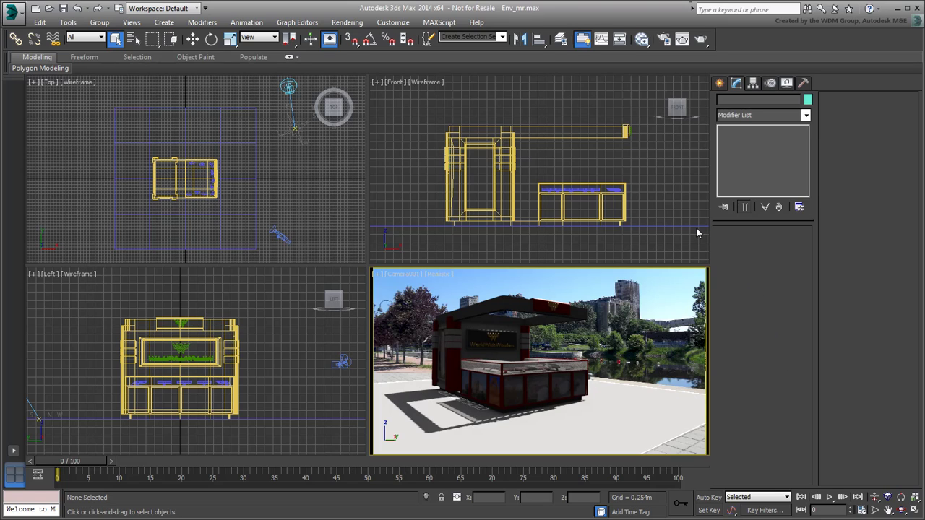
# Open the Light Tracer render settings and the Slate Material Editor, and arrange both windows side by side
pyautogui.click(347, 22)
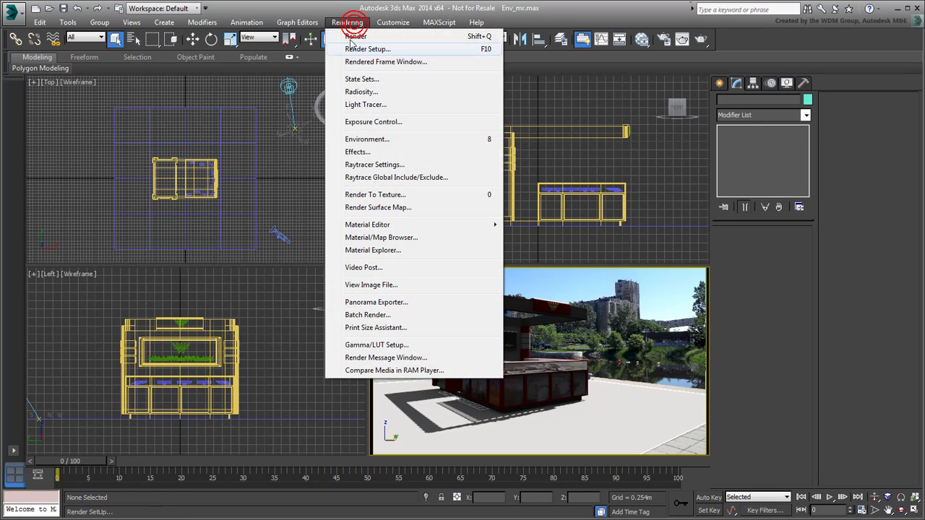
pyautogui.click(365, 105)
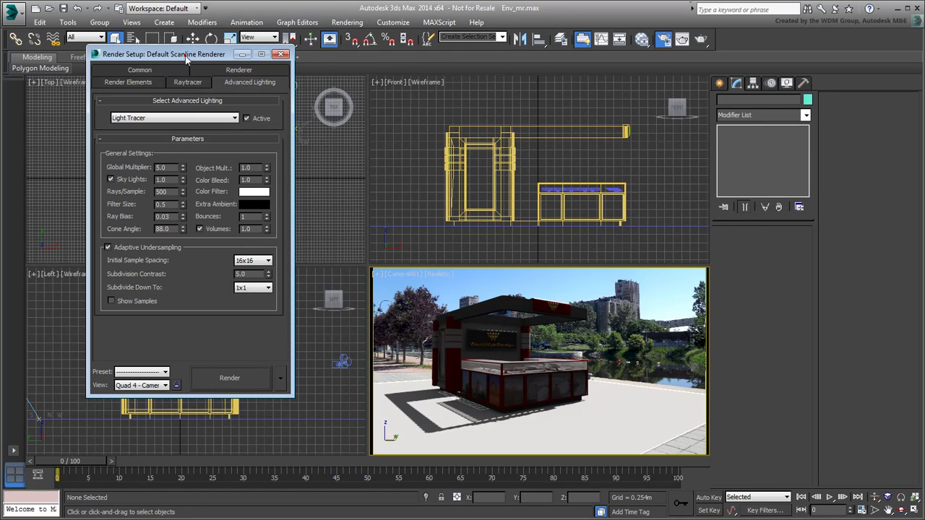
pyautogui.moveTo(186, 60); pyautogui.dragTo(122, 101)
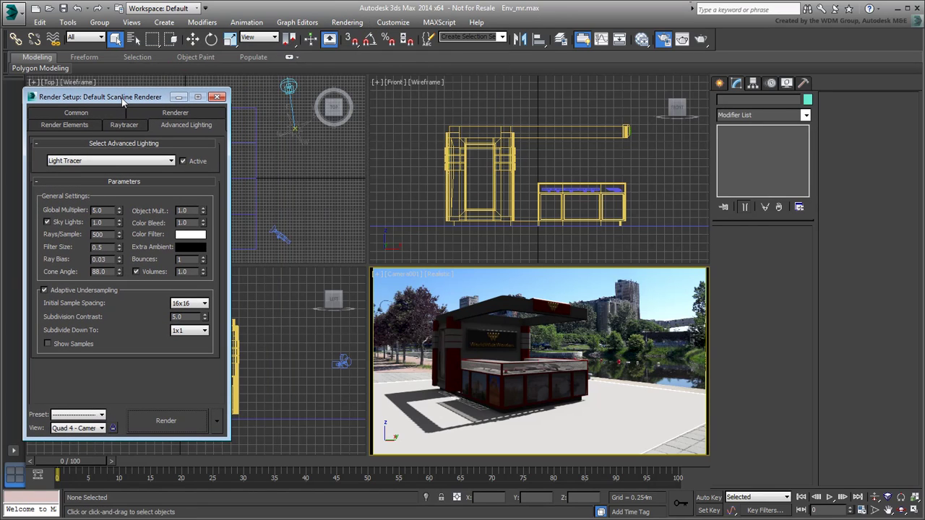
pyautogui.click(642, 40)
pyautogui.moveTo(386, 86); pyautogui.dragTo(606, 97)
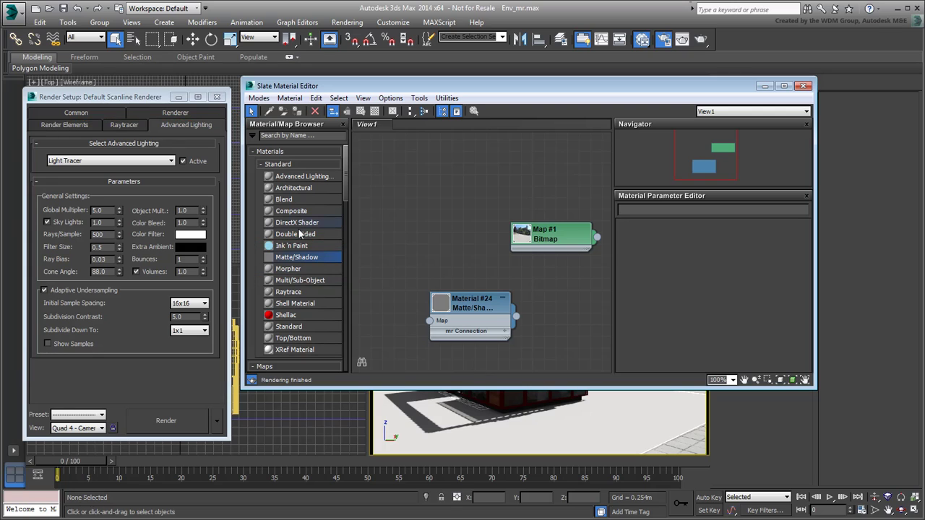
# Assign NVIDIA mental ray as the production renderer in the common render settings
pyautogui.click(87, 114)
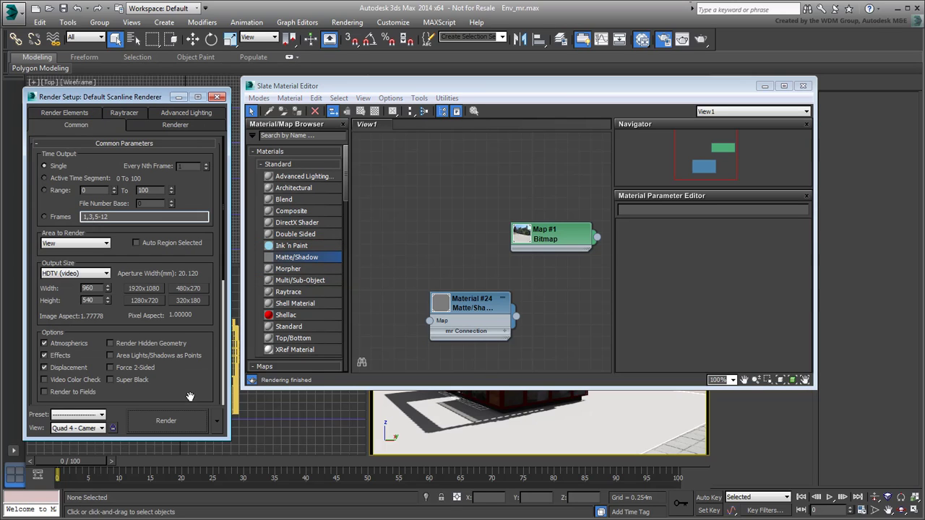
pyautogui.moveTo(190, 396); pyautogui.dragTo(196, 133)
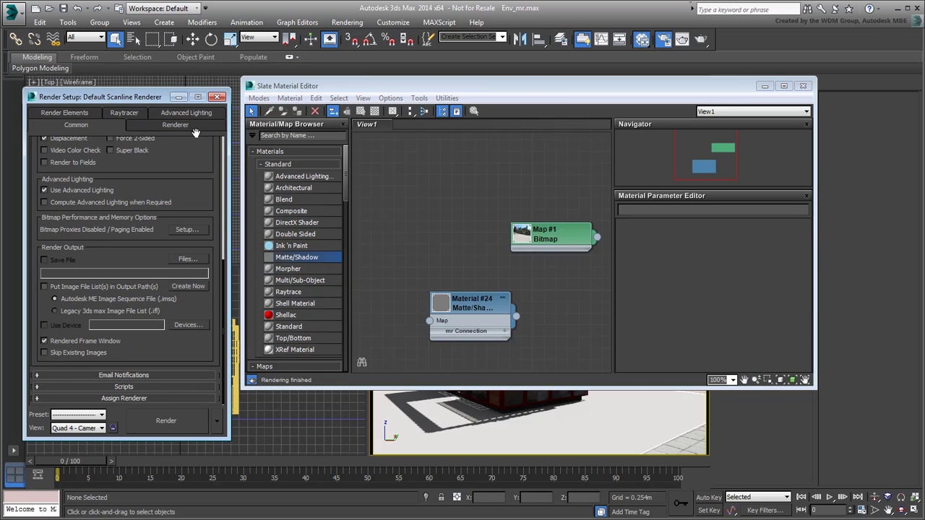
pyautogui.click(143, 398)
pyautogui.click(189, 348)
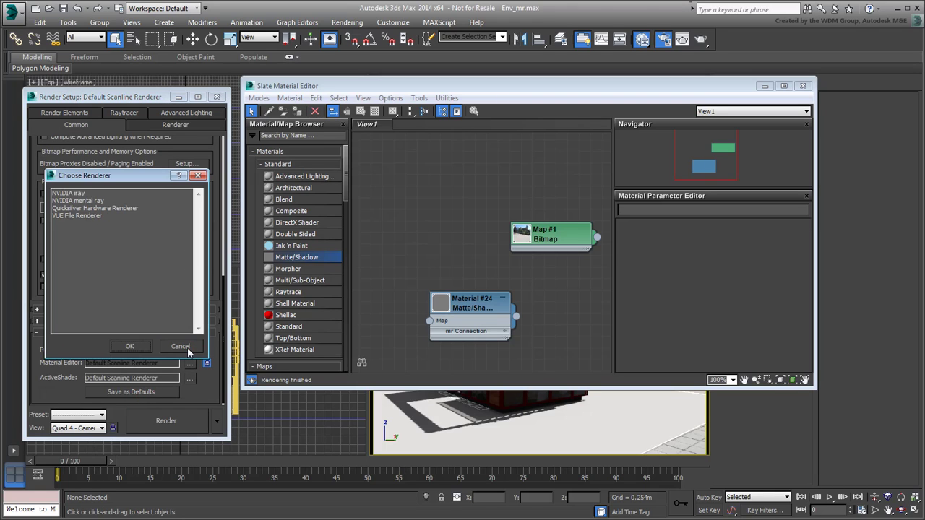
pyautogui.click(87, 200)
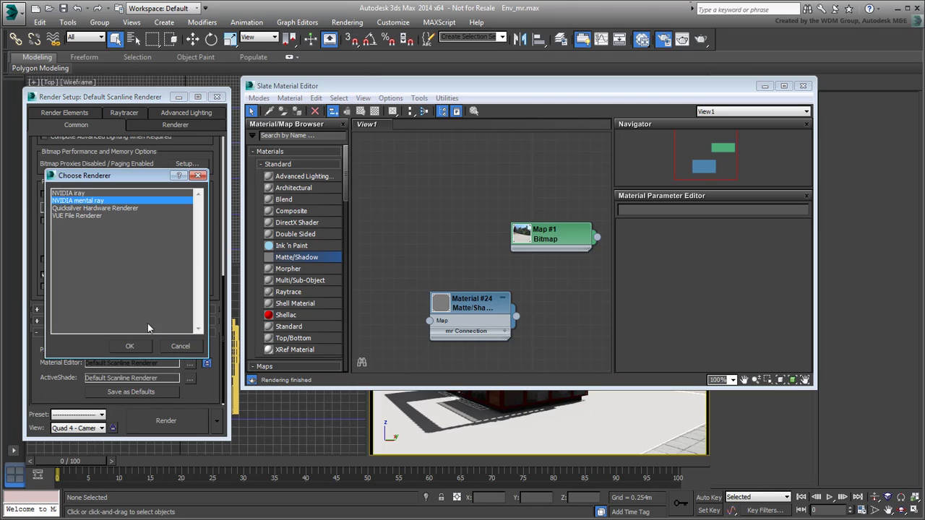
pyautogui.click(132, 348)
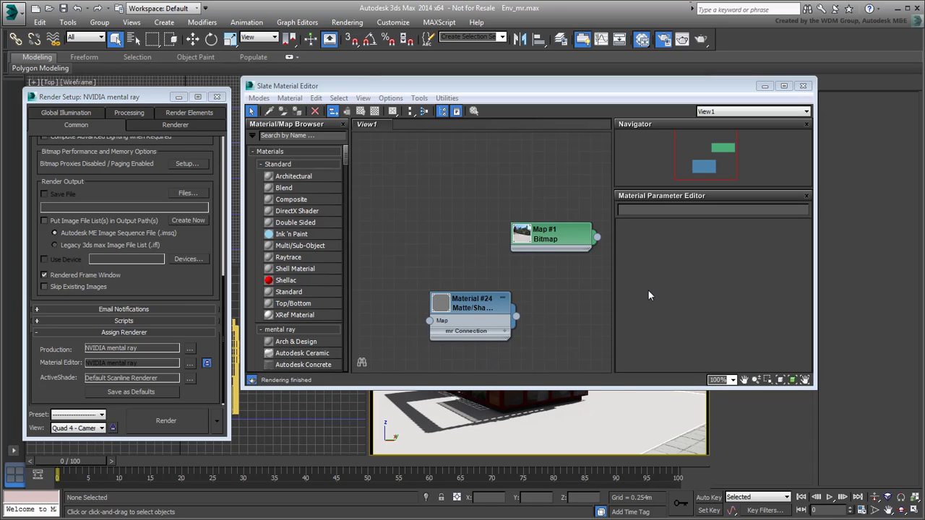
# Test-render the camera view, and close the rendered frame, material editor and render setup windows
pyautogui.click(701, 39)
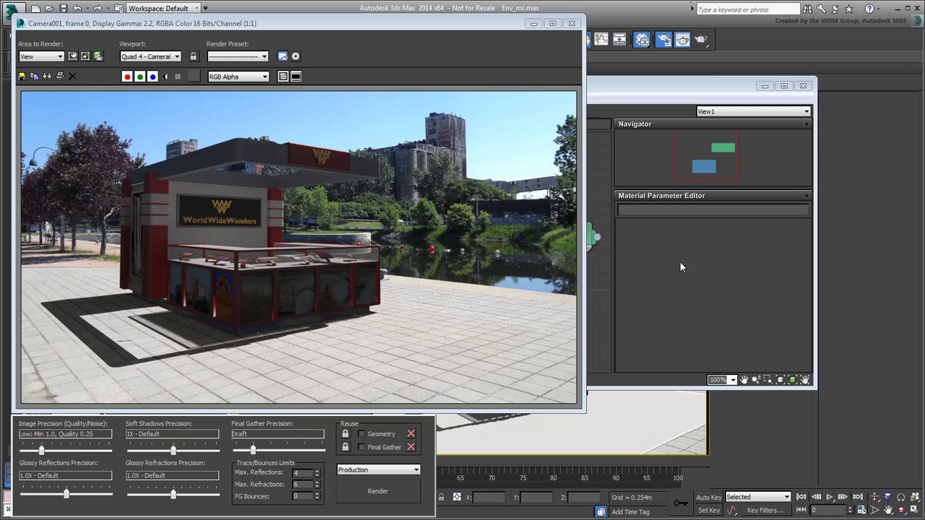
pyautogui.click(571, 25)
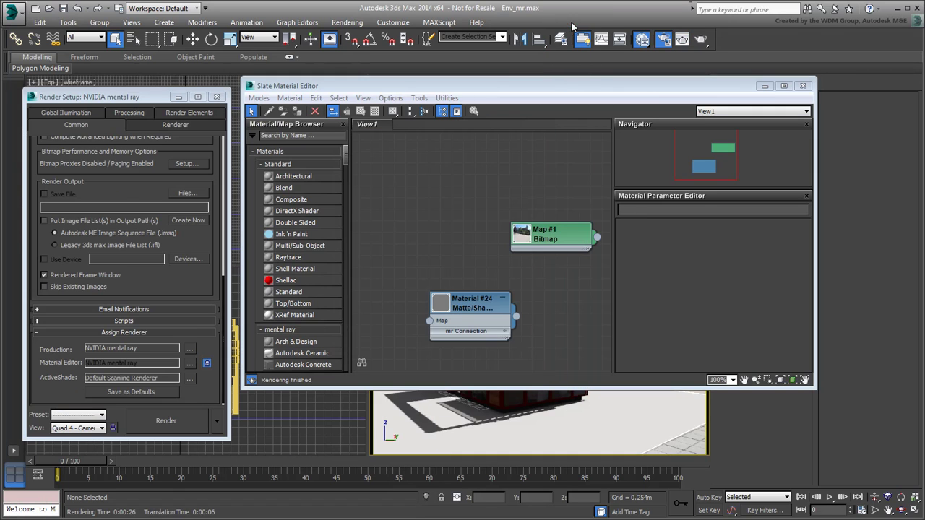
pyautogui.click(802, 86)
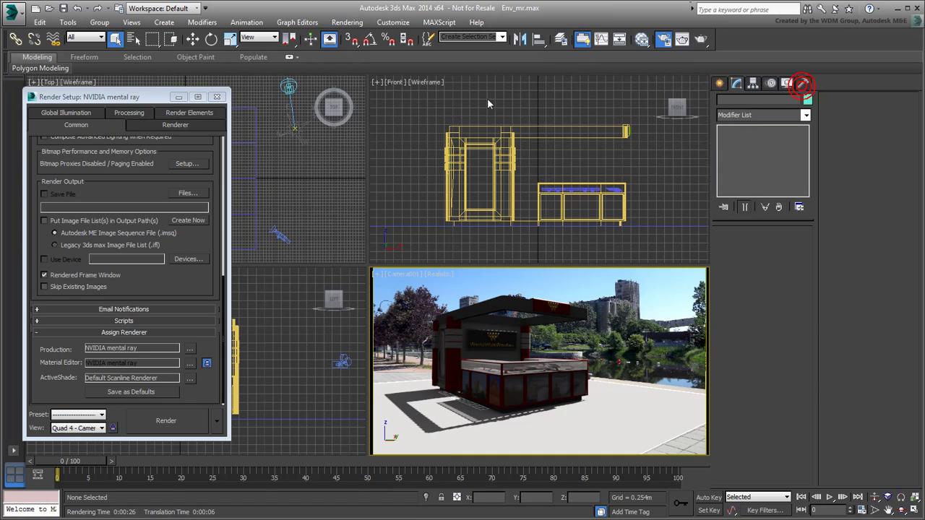
pyautogui.click(217, 96)
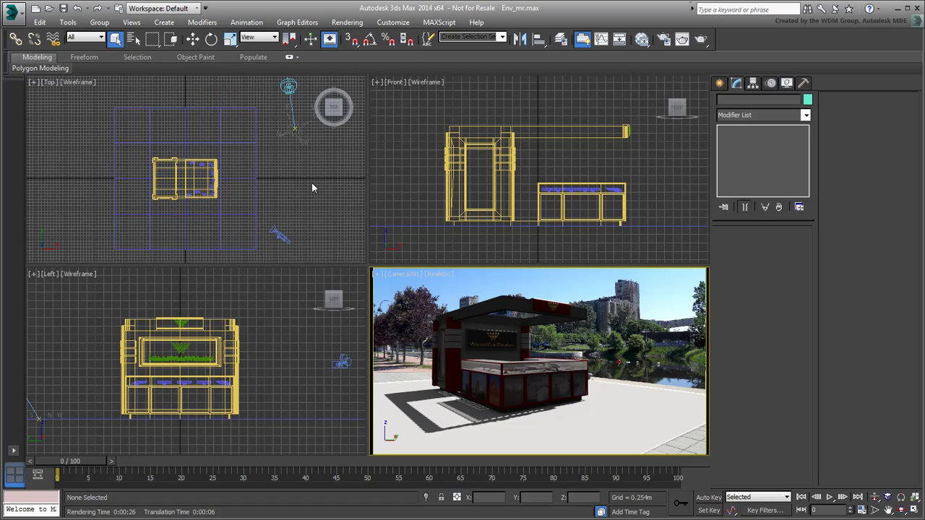
# Select the daylight system in the Top view and set its sunlight type to mr Sun
pyautogui.click(288, 86)
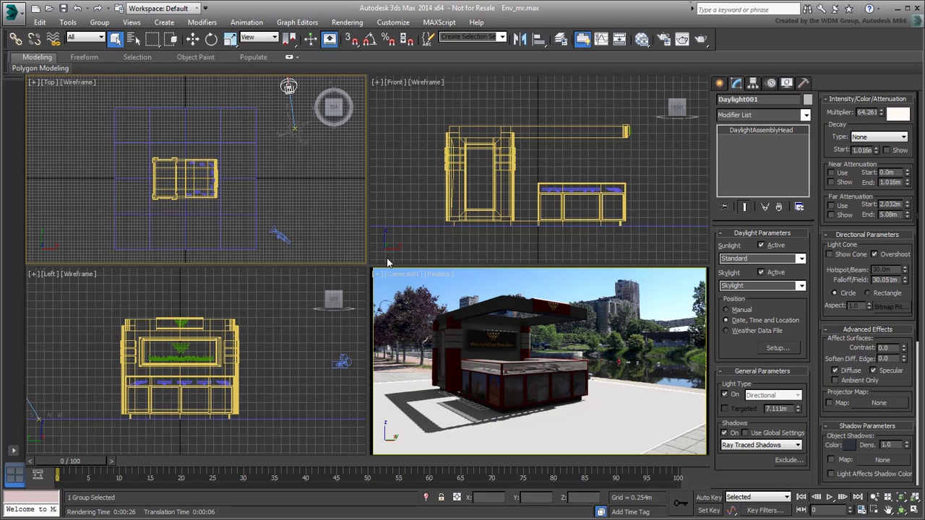
pyautogui.click(801, 259)
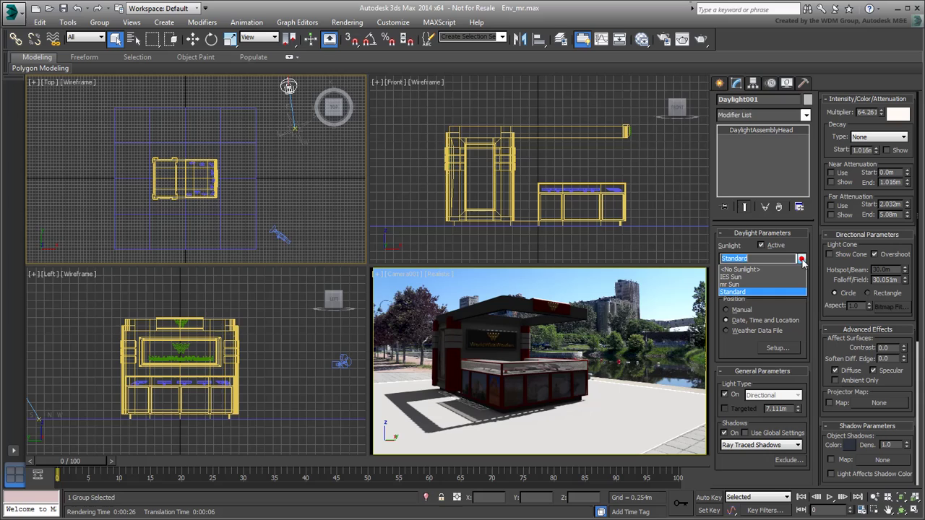
pyautogui.click(737, 270)
pyautogui.click(736, 285)
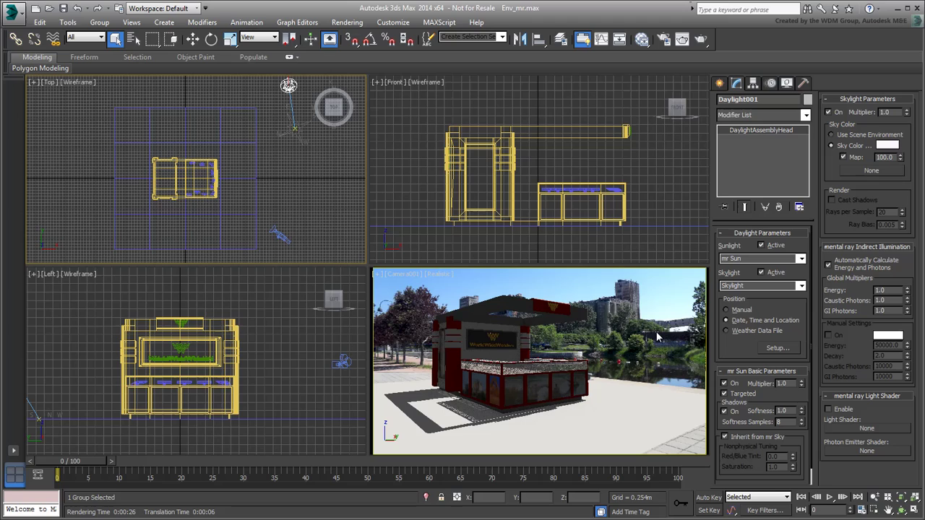
# Set the environment's exposure control to mr Photographic Exposure Control and test-render the camera view
pyautogui.press('8')
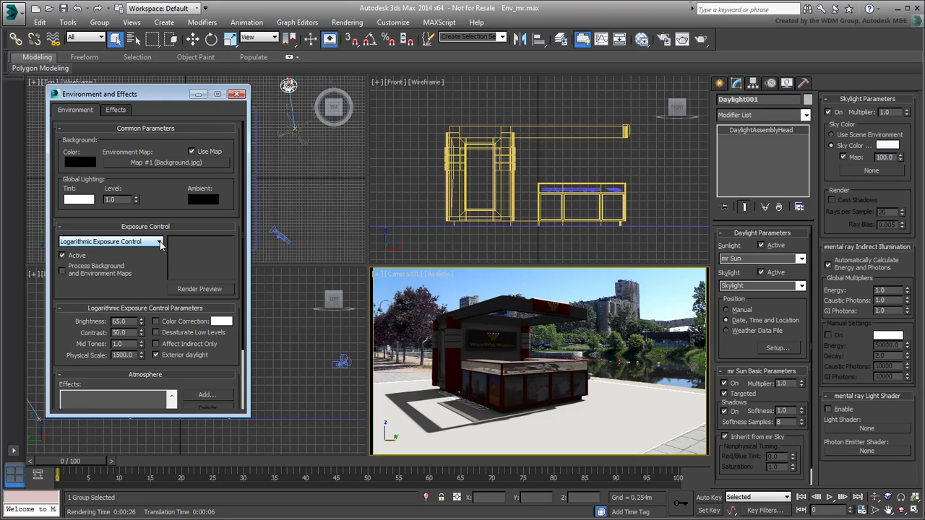
pyautogui.click(161, 242)
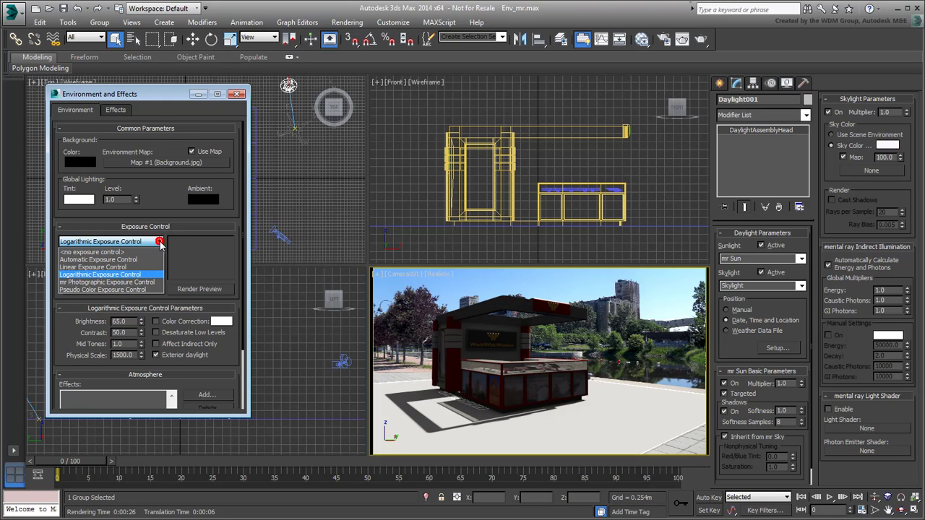
pyautogui.click(138, 283)
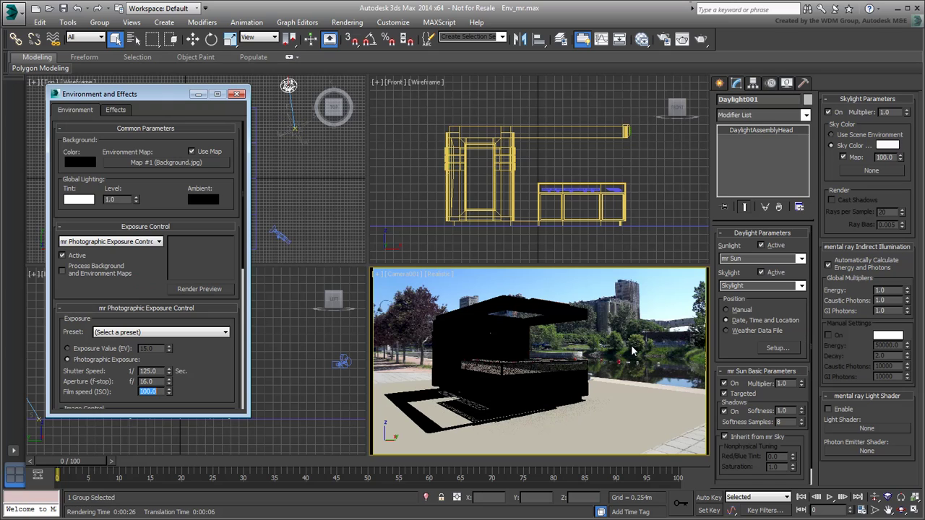
pyautogui.click(701, 39)
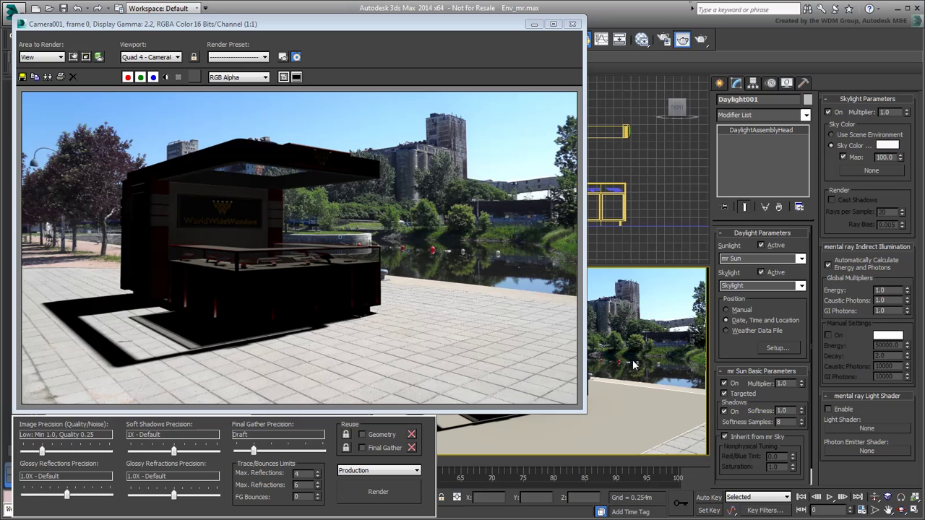
# Set the daylight system's skylight type to mr Sky and render the camera view again
pyautogui.click(800, 287)
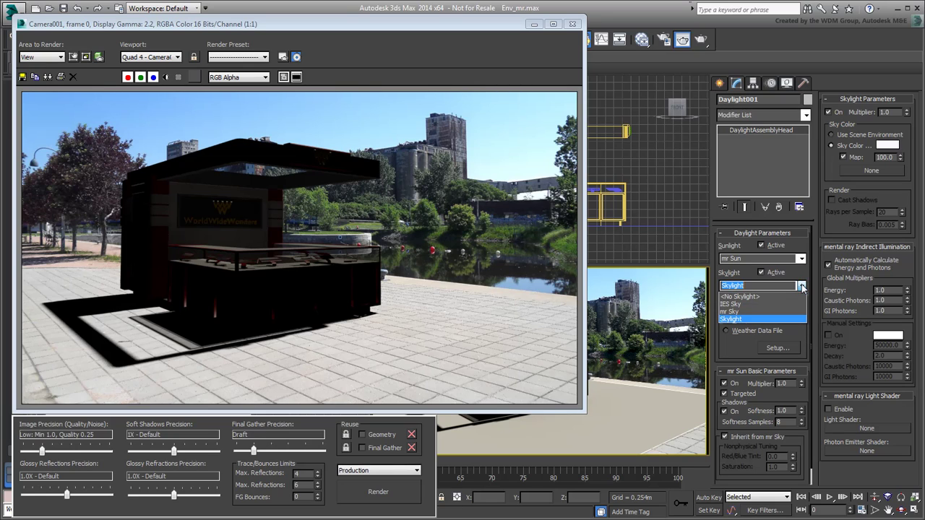
pyautogui.click(731, 312)
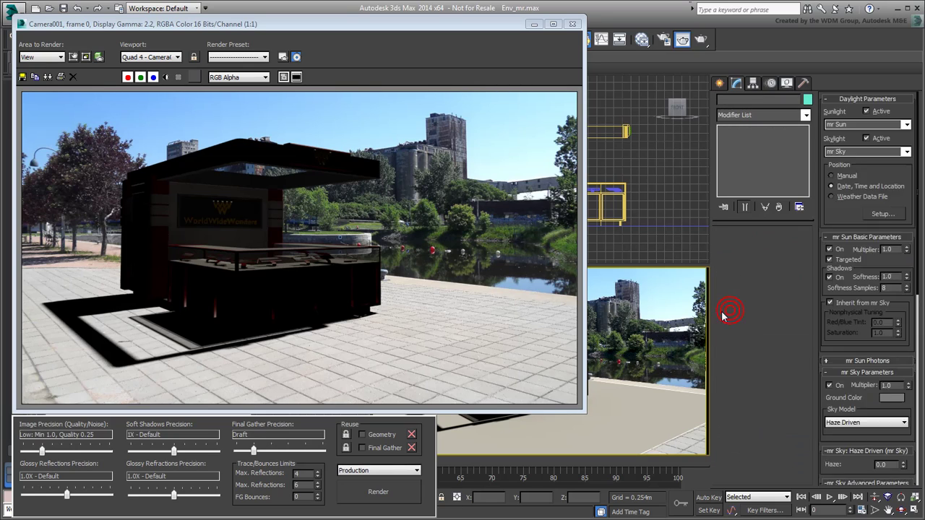
pyautogui.click(378, 492)
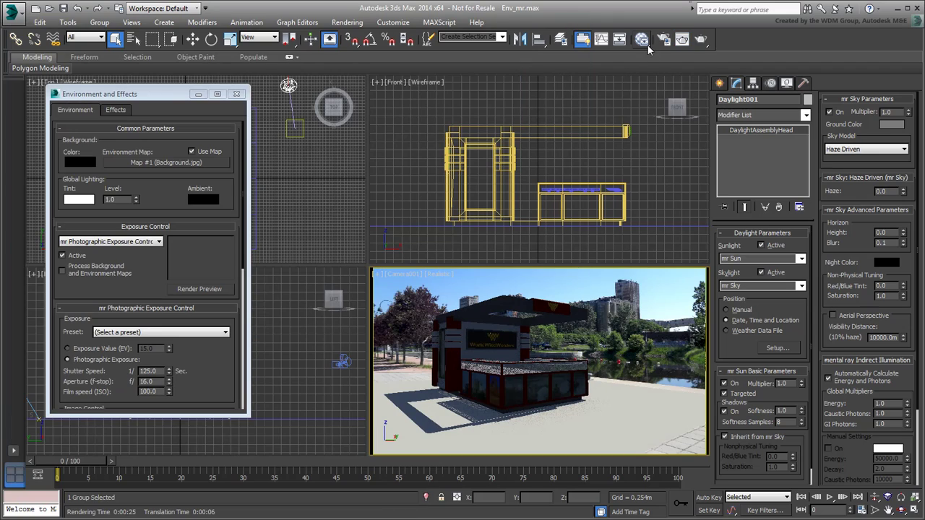
# Add a mental ray Matte/Shadow/Reflection material to the Slate Material Editor view and display its parameters
pyautogui.click(642, 40)
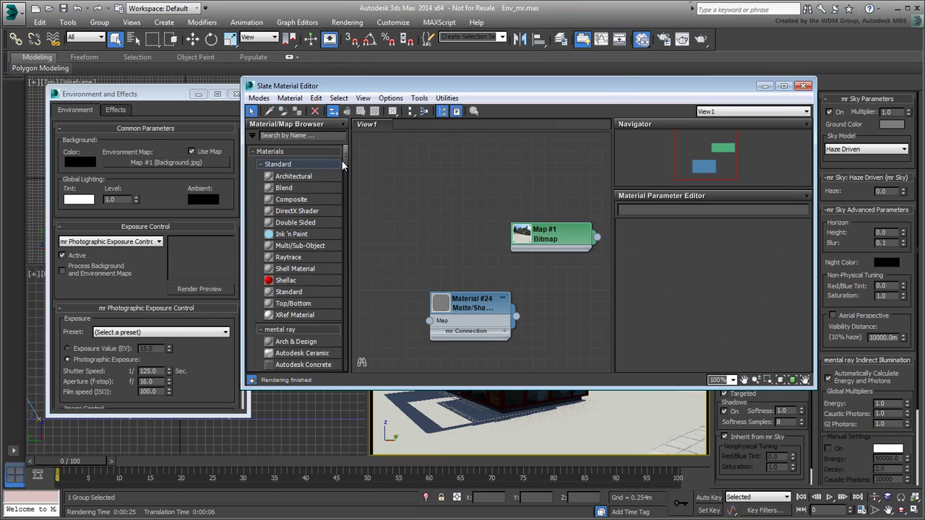
pyautogui.moveTo(345, 154); pyautogui.dragTo(345, 180)
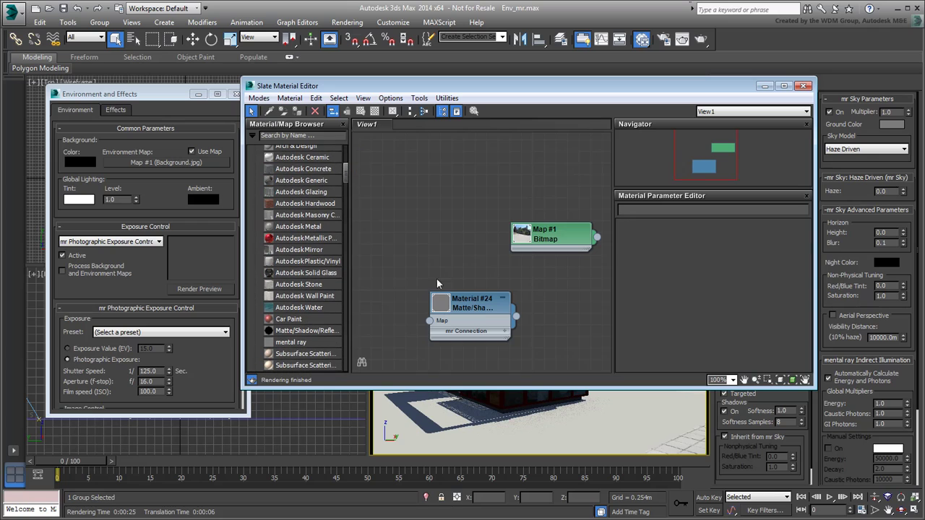
pyautogui.moveTo(437, 284); pyautogui.dragTo(416, 192, button='middle')
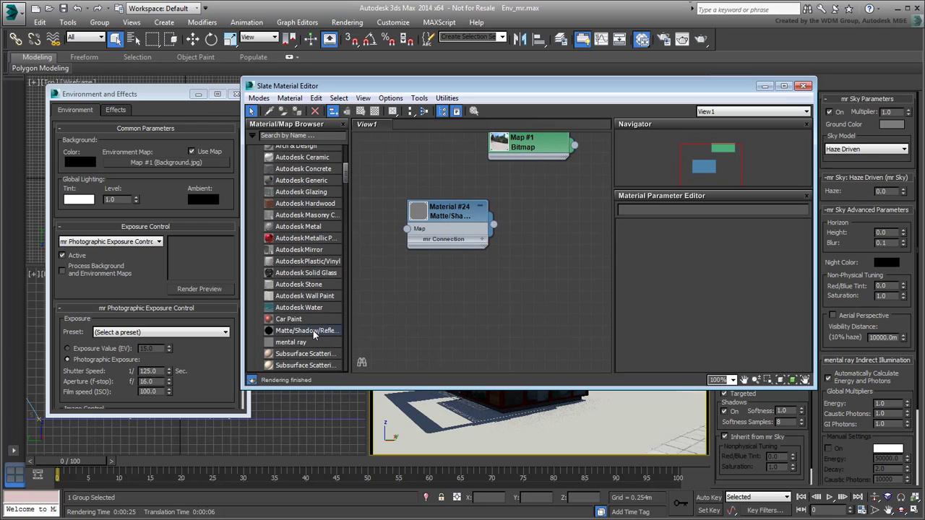
pyautogui.moveTo(312, 330); pyautogui.dragTo(514, 310)
pyautogui.scroll(-1, 434, 296)
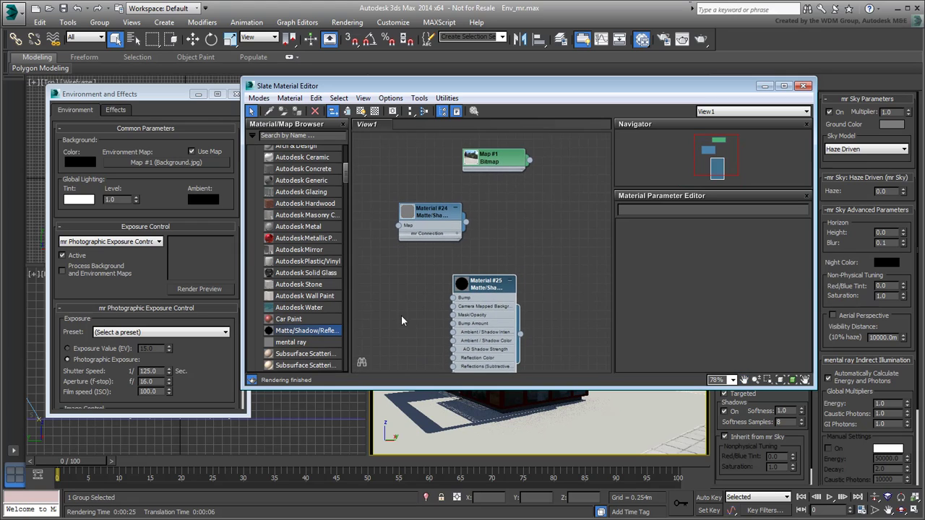
pyautogui.scroll(-1, 401, 315)
pyautogui.moveTo(401, 315); pyautogui.dragTo(448, 277, button='middle')
pyautogui.moveTo(497, 266); pyautogui.dragTo(533, 257)
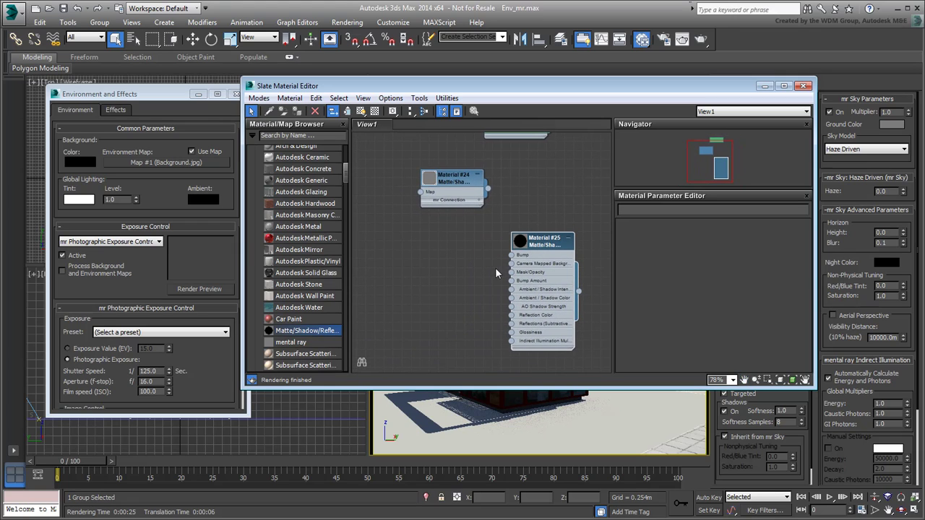
pyautogui.doubleClick(556, 243)
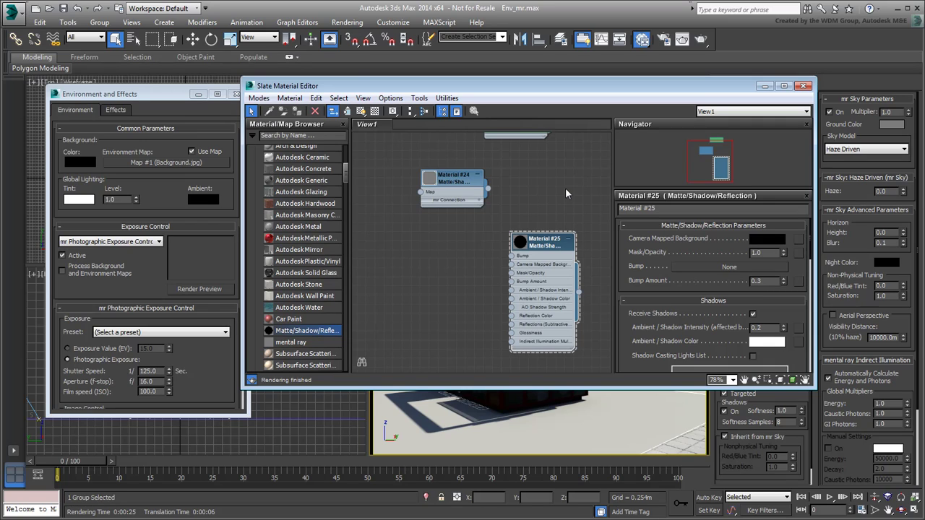
# Connect the Map #1 background bitmap to the Matte/Shadow/Reflection material's Camera Mapped Background and render the camera view
pyautogui.moveTo(565, 187); pyautogui.dragTo(515, 182, button='middle')
pyautogui.press('l')
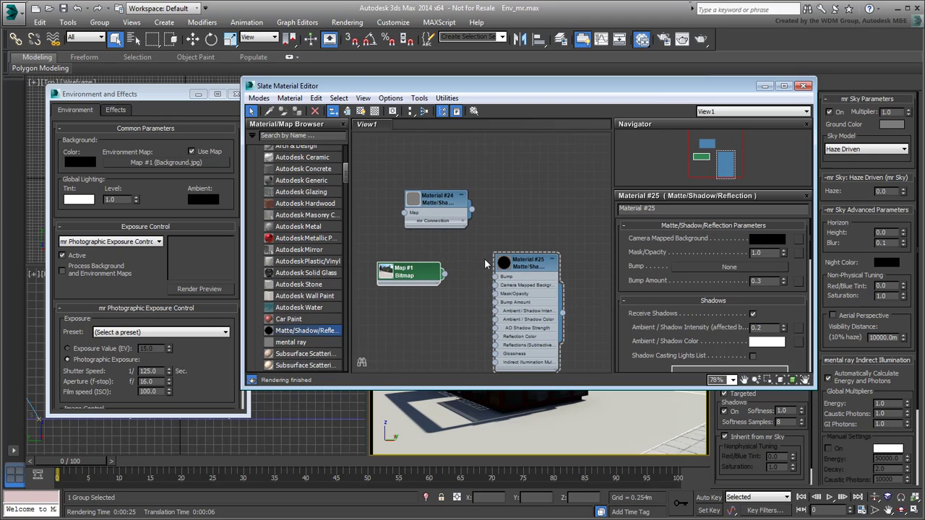
pyautogui.moveTo(443, 244); pyautogui.dragTo(495, 256)
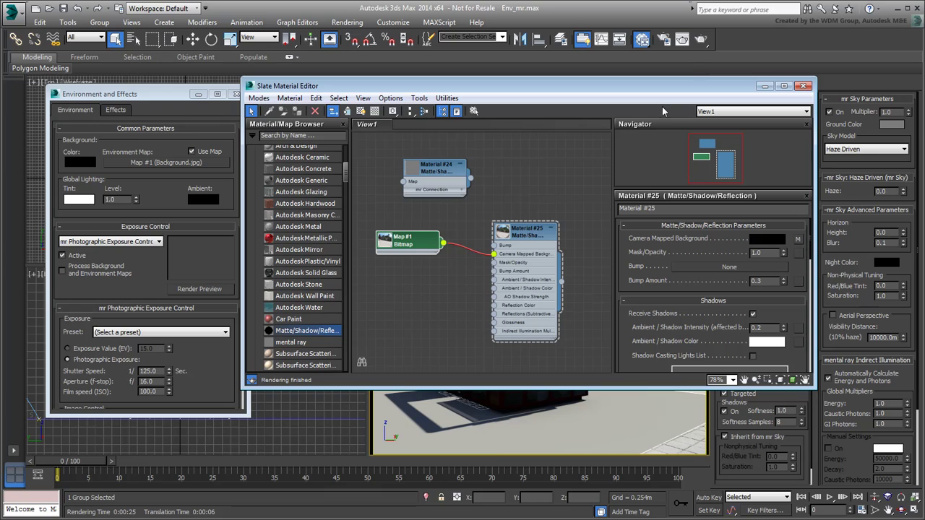
pyautogui.click(700, 39)
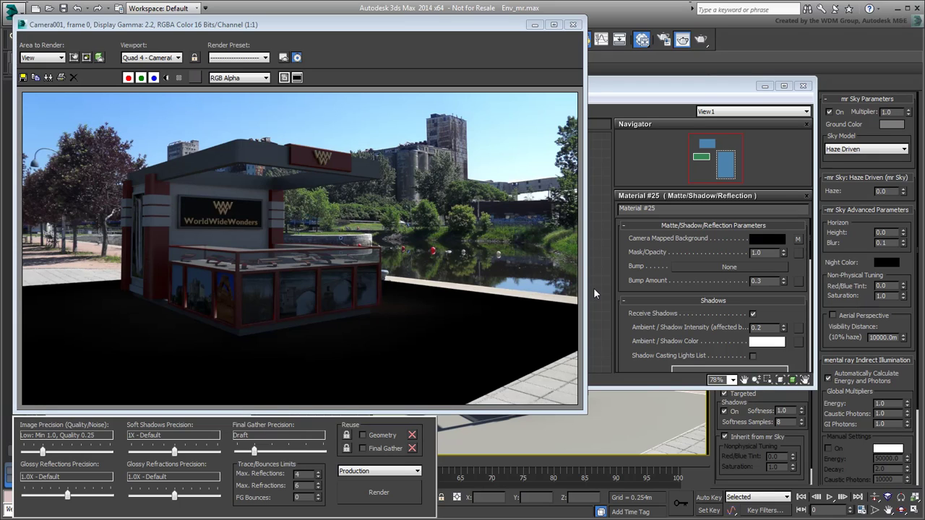
# Switch the photographic exposure's physical scale to Unitless with a value of 50000 and render again
pyautogui.press('8')
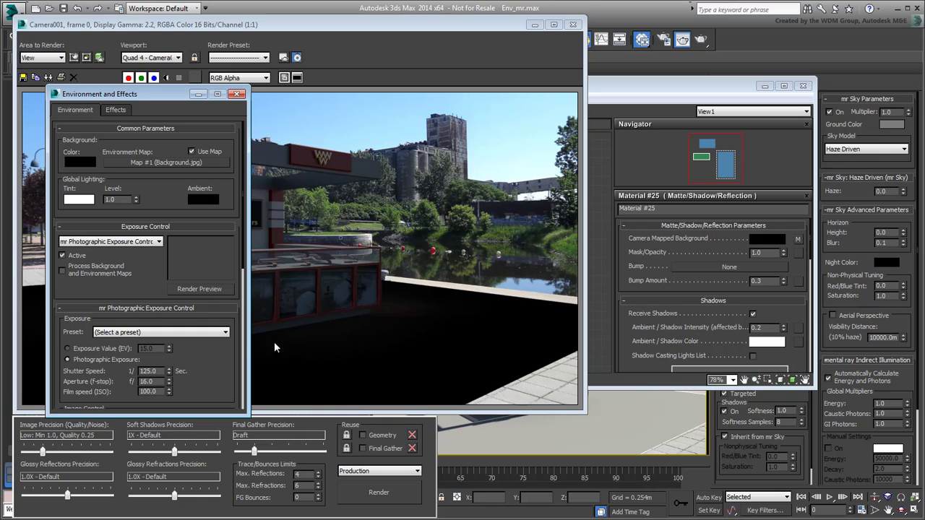
pyautogui.moveTo(211, 373); pyautogui.dragTo(221, 194)
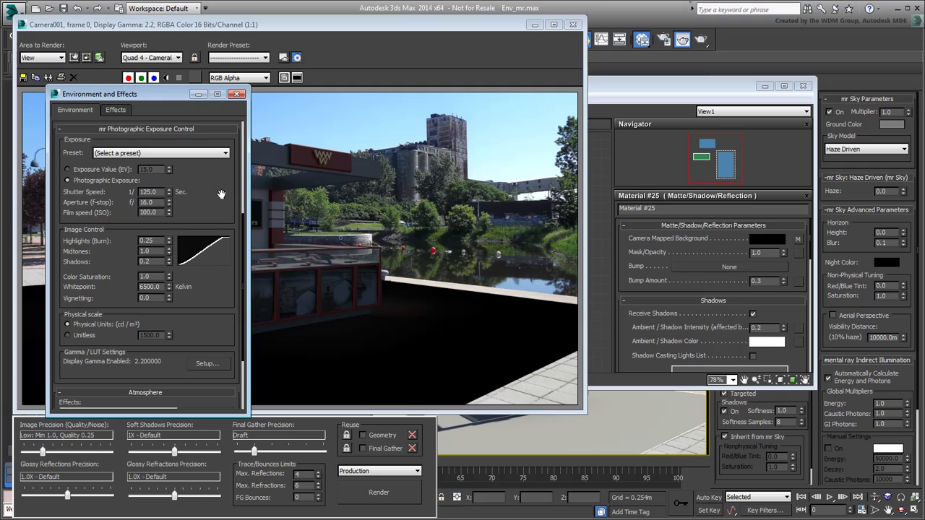
pyautogui.click(73, 335)
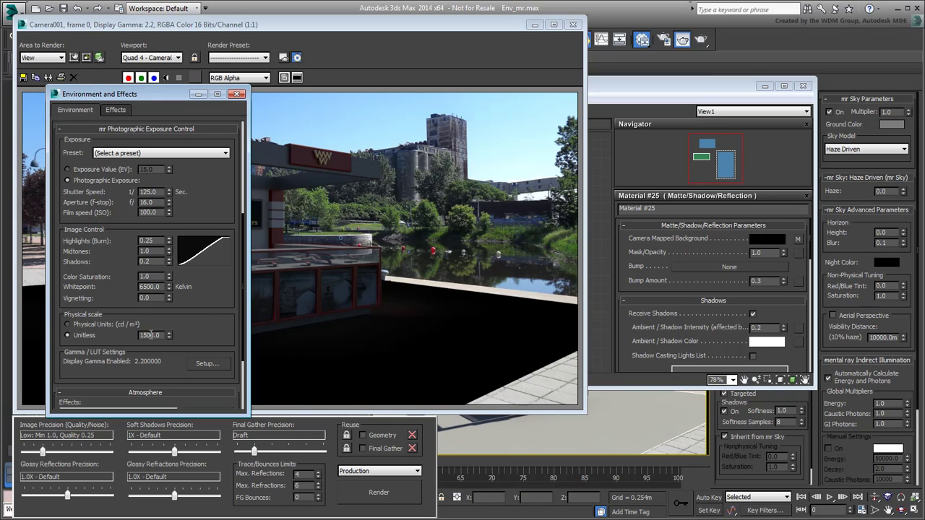
pyautogui.moveTo(147, 336); pyautogui.dragTo(133, 325)
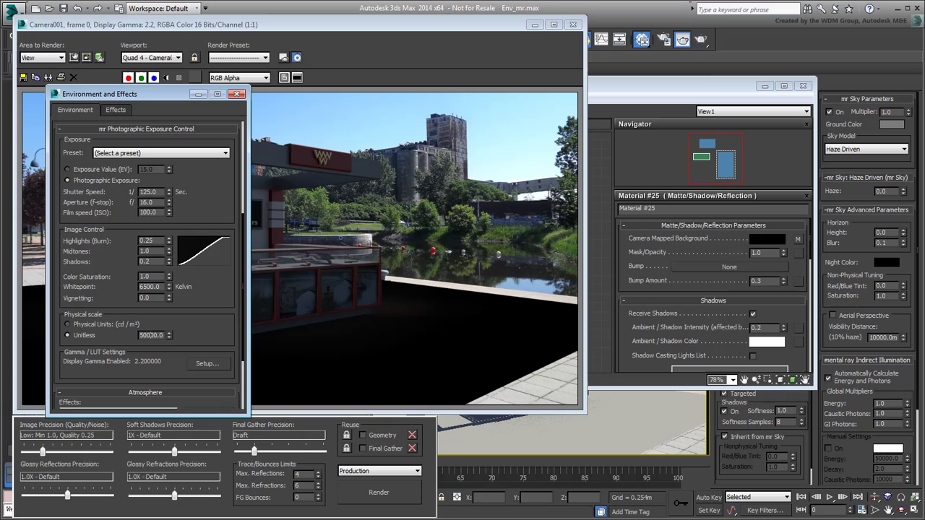
pyautogui.write('500')
pyautogui.press('Return')
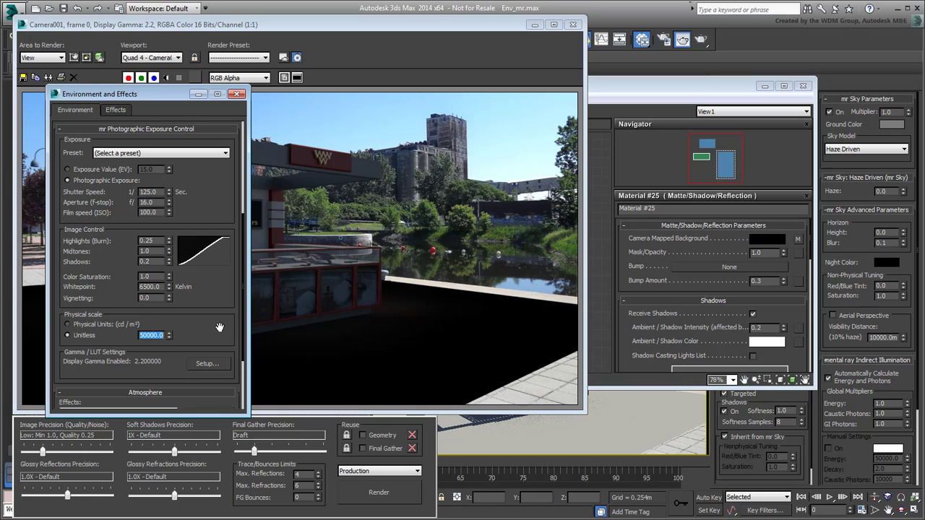
pyautogui.click(389, 495)
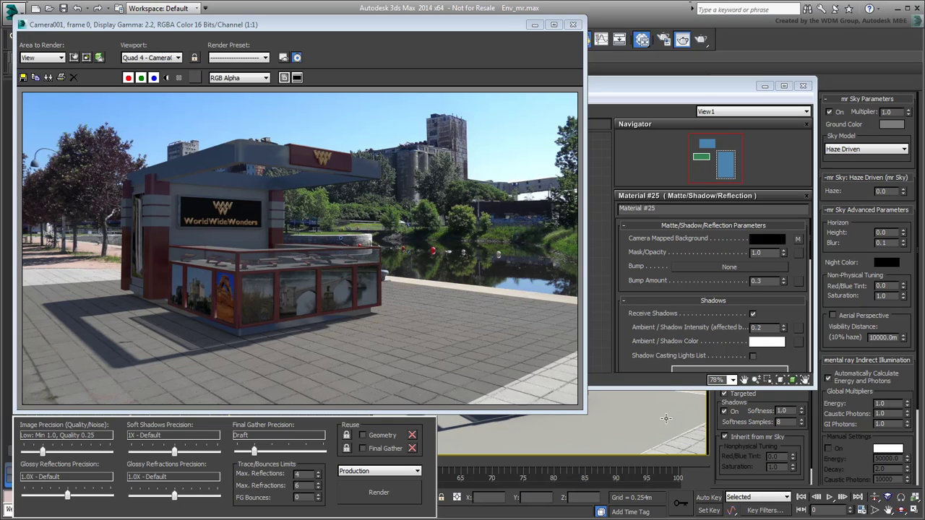
# Raise the exposure control's Unitless physical scale to 70000 and re-render the camera view
pyautogui.press('8')
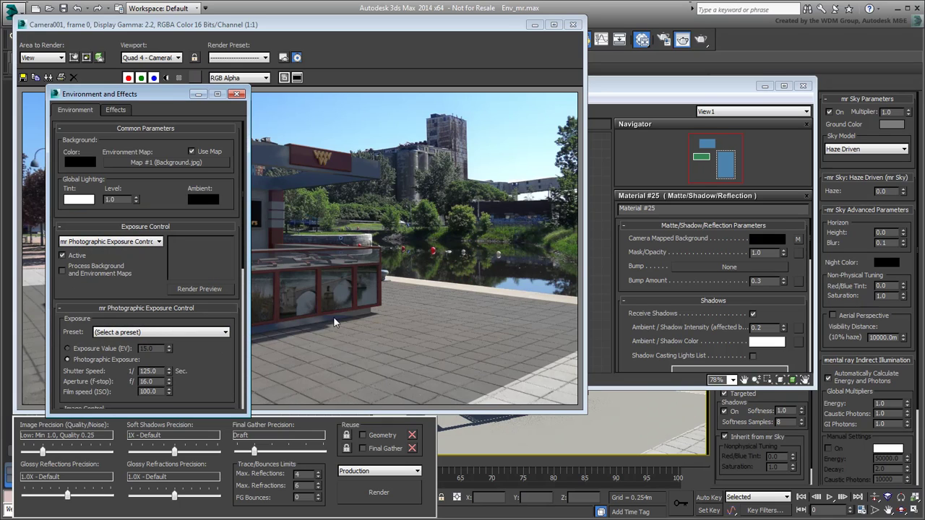
pyautogui.scroll(-5, 225, 381)
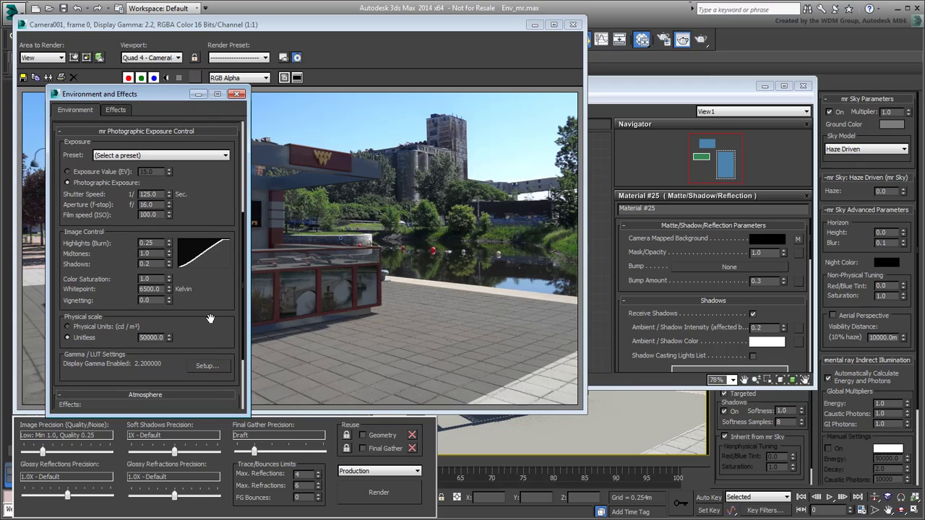
pyautogui.click(141, 338)
pyautogui.press('Return')
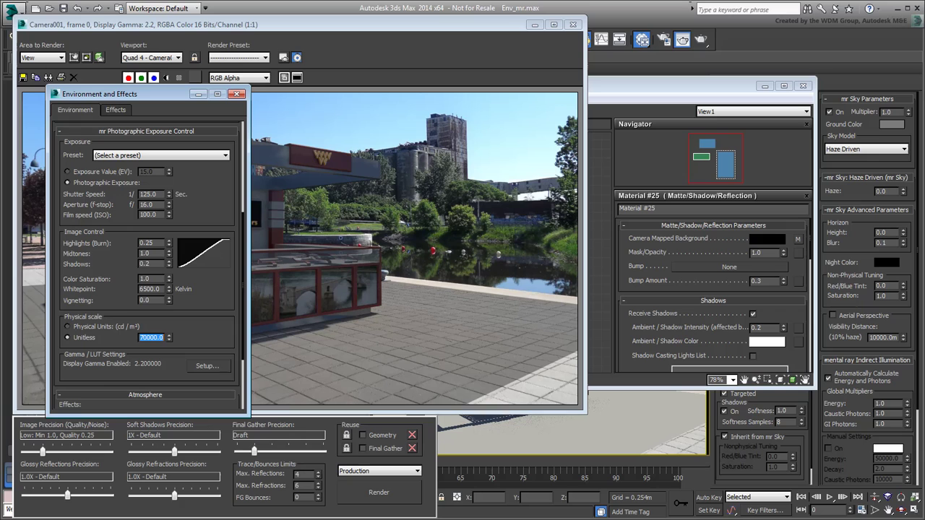
pyautogui.click(376, 493)
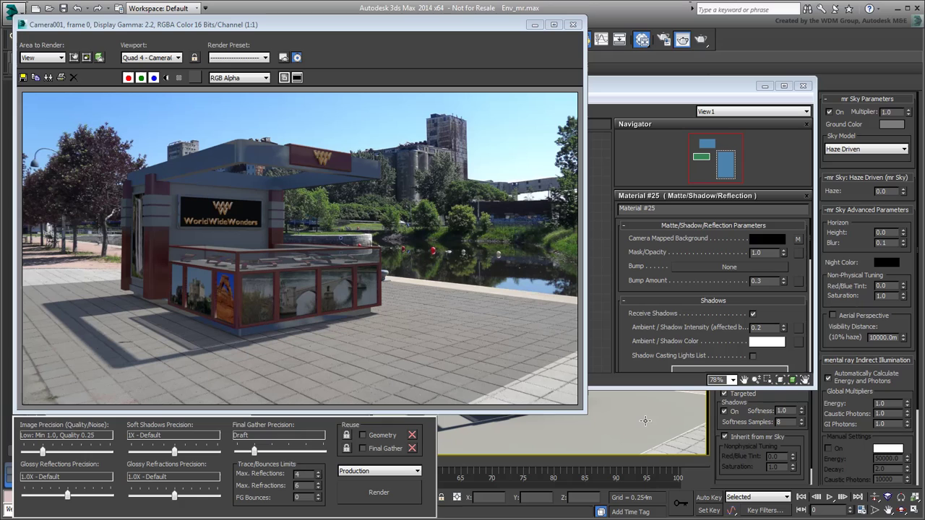
# Switch the photographic exposure to Exposure Value (EV) mode, set it to 14.0 and render the view
pyautogui.press('8')
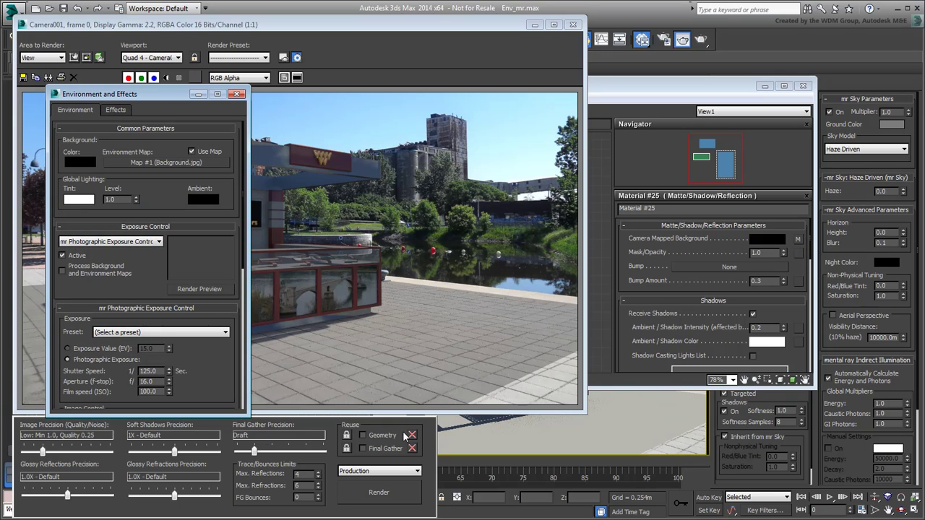
pyautogui.moveTo(233, 375); pyautogui.dragTo(228, 278)
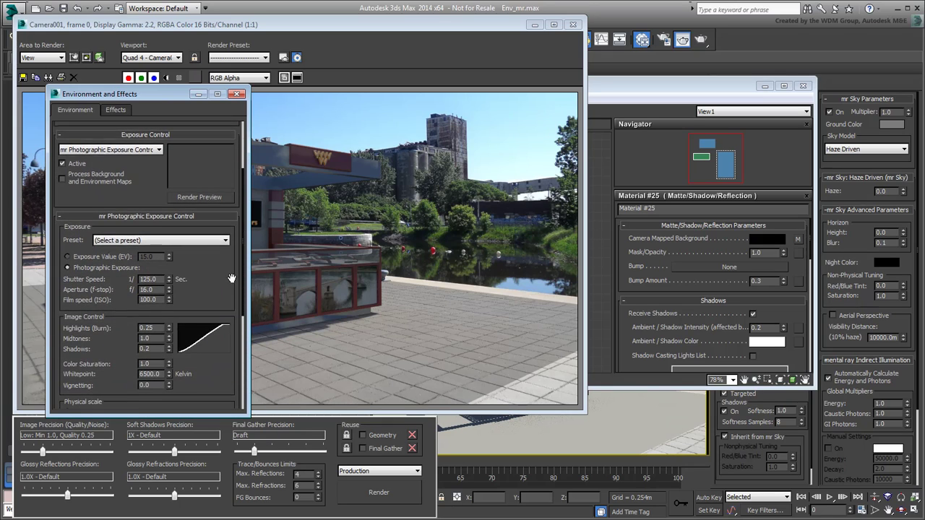
pyautogui.click(68, 255)
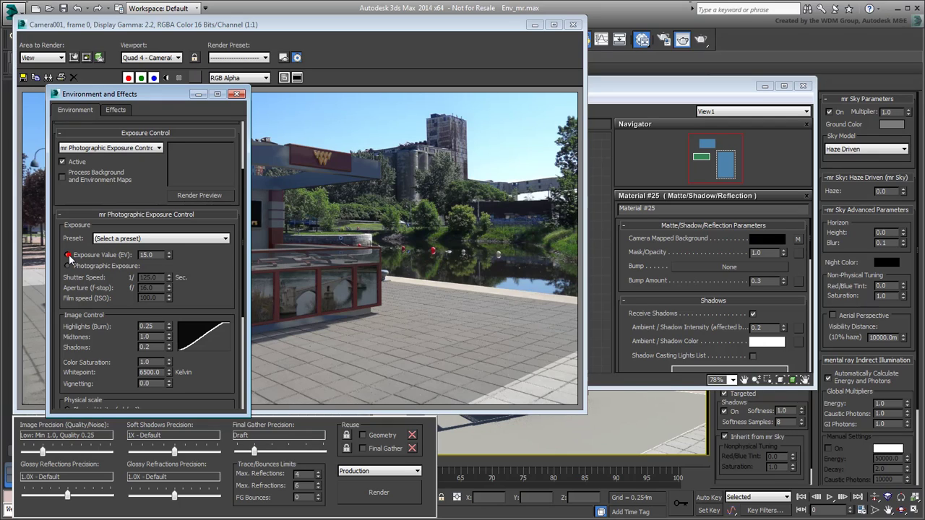
pyautogui.click(168, 257)
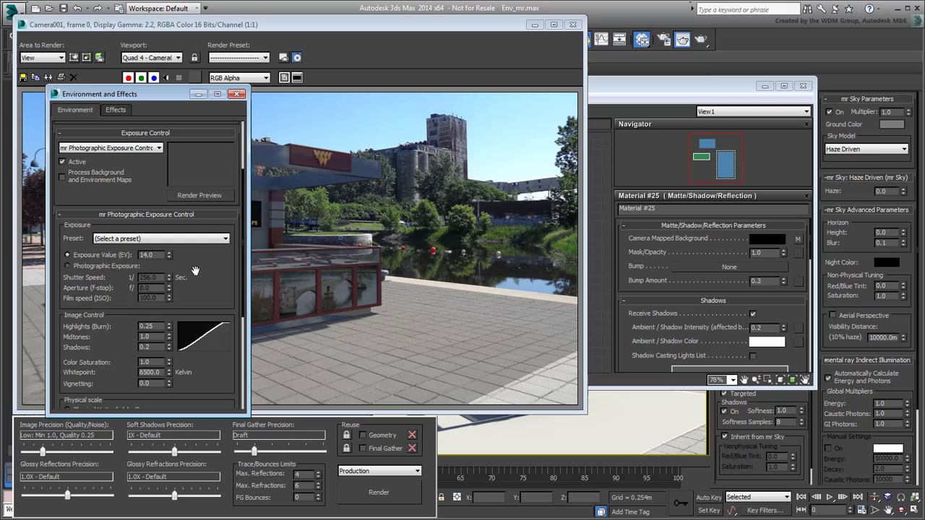
pyautogui.click(379, 493)
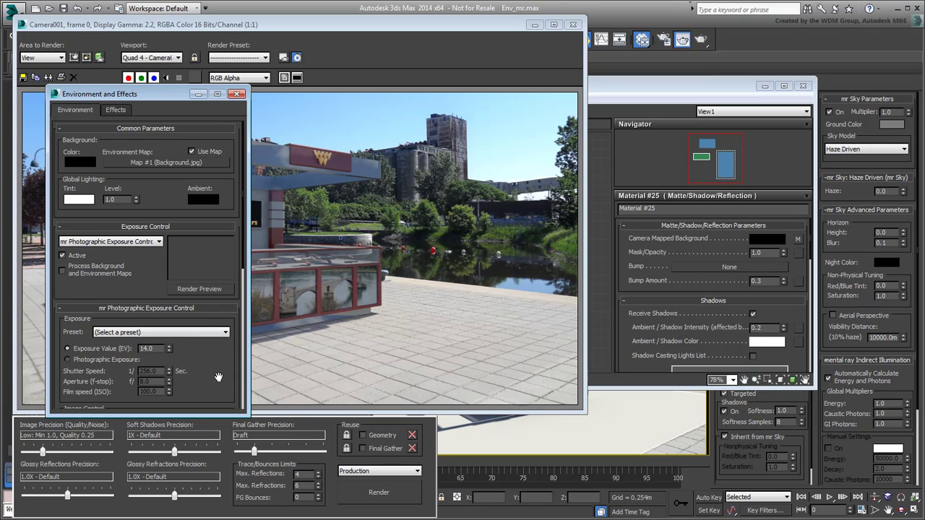
# Enable exposure processing of the background and environment maps, render the camera view and close the rendered frame
pyautogui.click(62, 270)
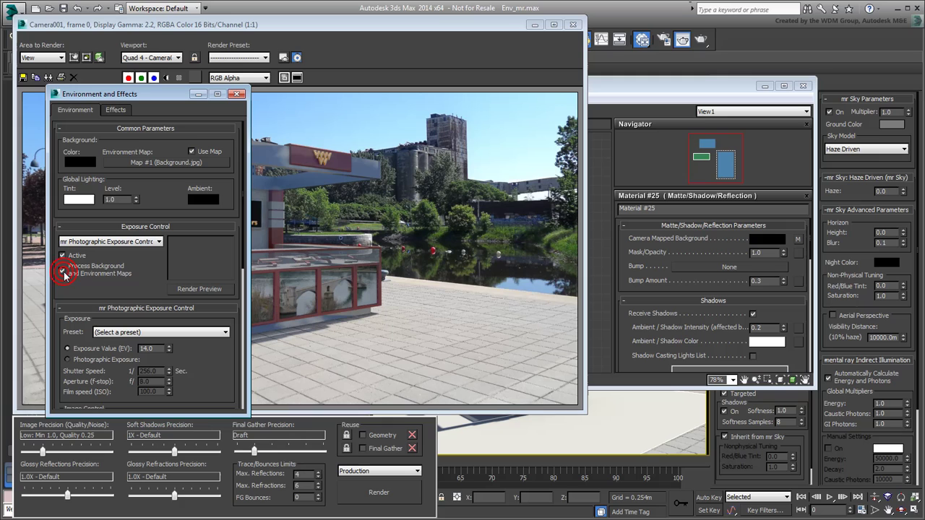
pyautogui.click(378, 492)
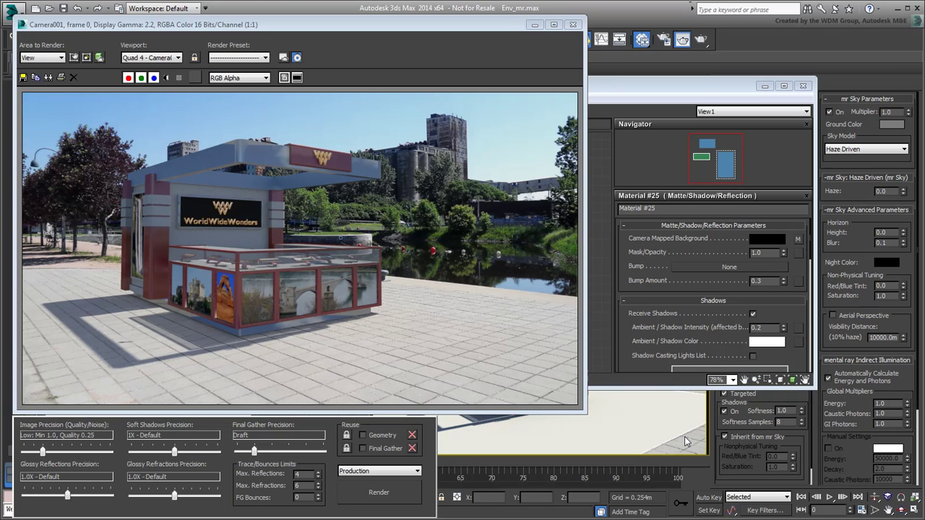
pyautogui.click(573, 25)
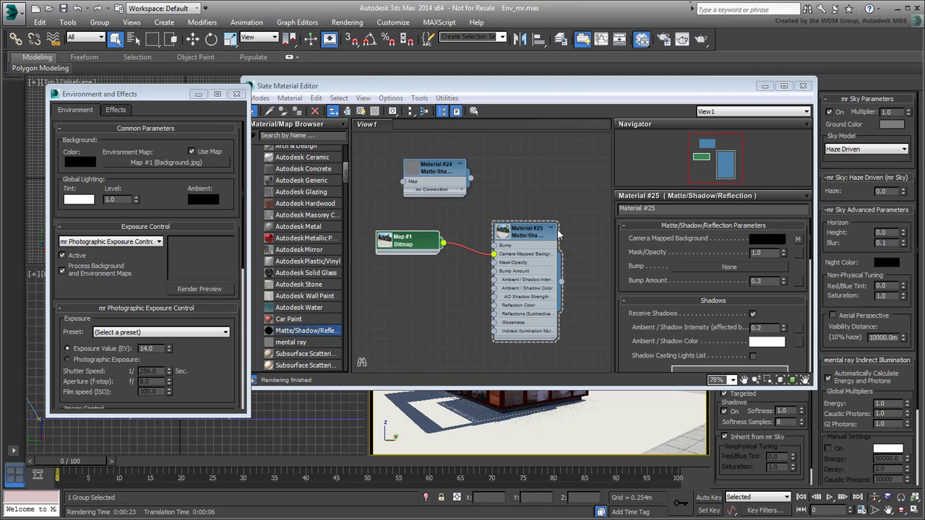
# Set the Matte/Shadow/Reflection material's Ambient / Shadow Intensity to 0.0 and start a new render
pyautogui.rightClick(783, 330)
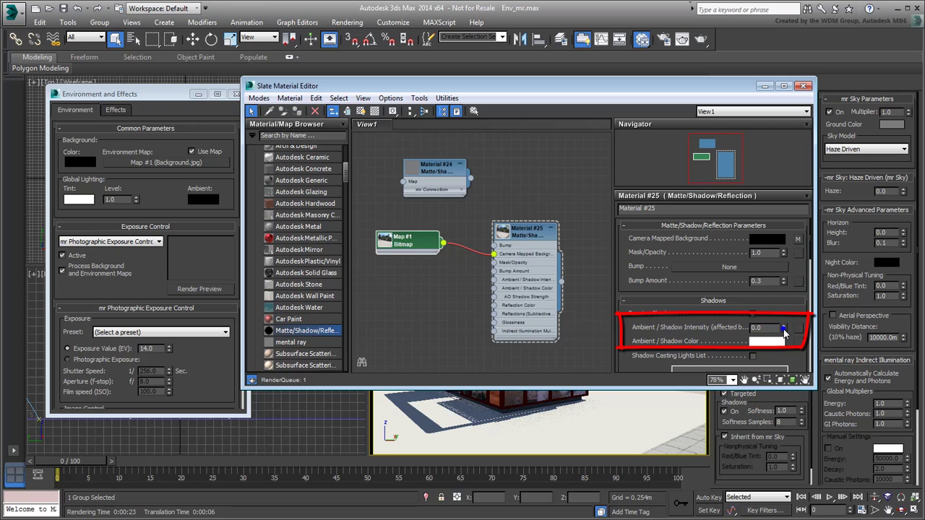
pyautogui.click(700, 39)
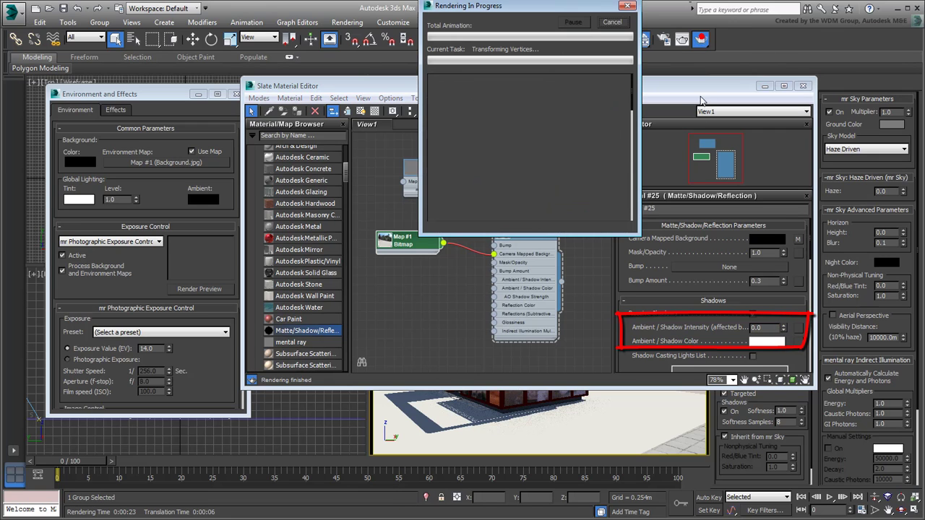